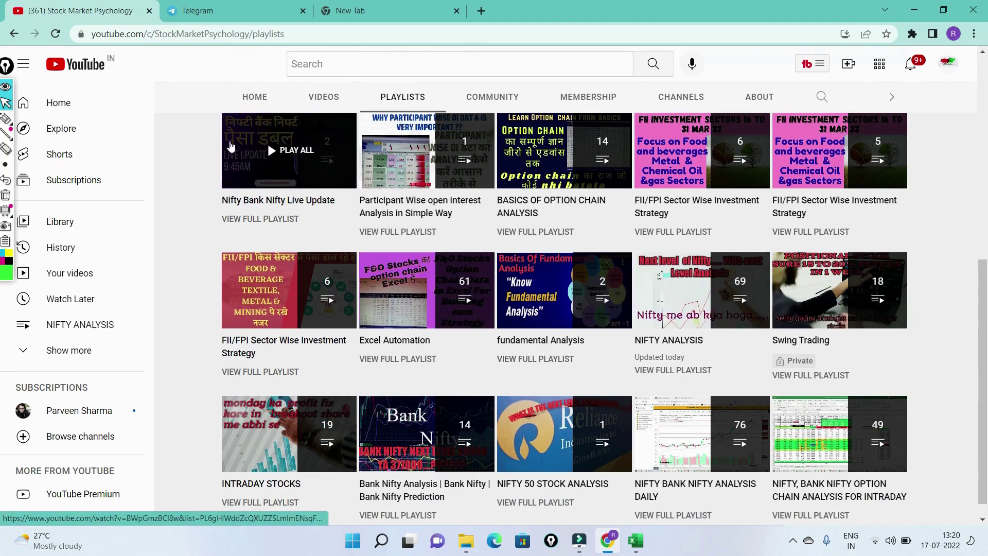
Review the Stock Market Psychology group's earlier Telegram messages, going back through Friday's market updates
left_click(225, 11)
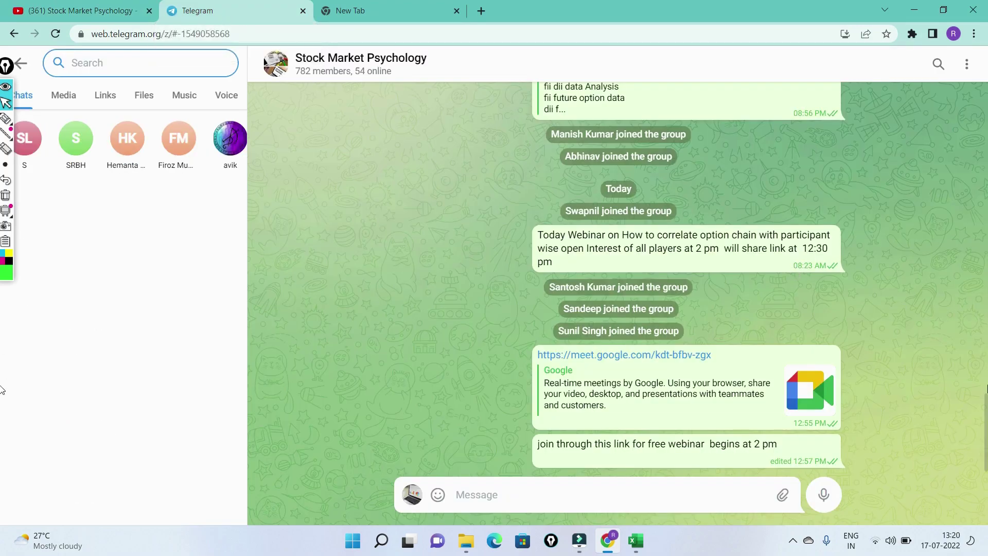
left_click_drag(986, 427, 985, 143)
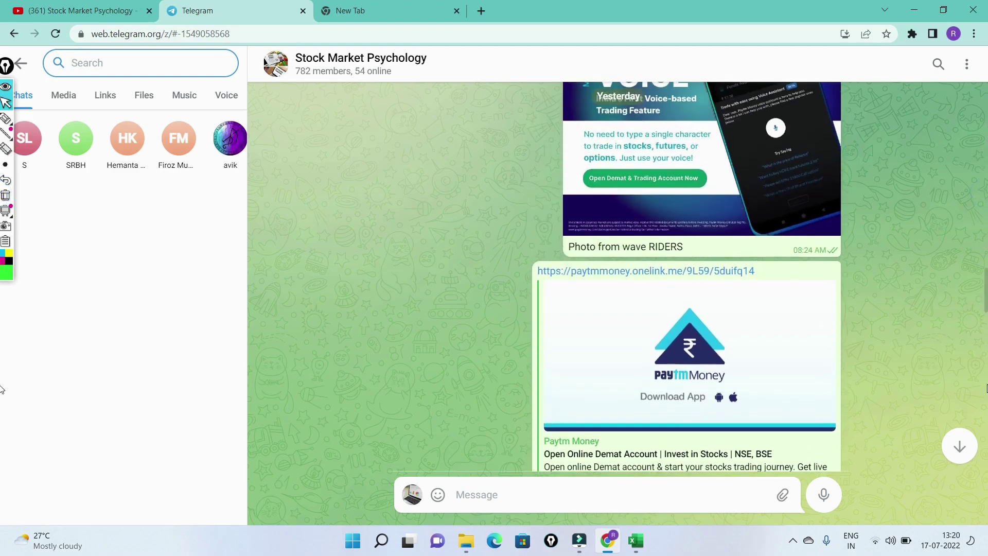
left_click_drag(985, 306, 986, 179)
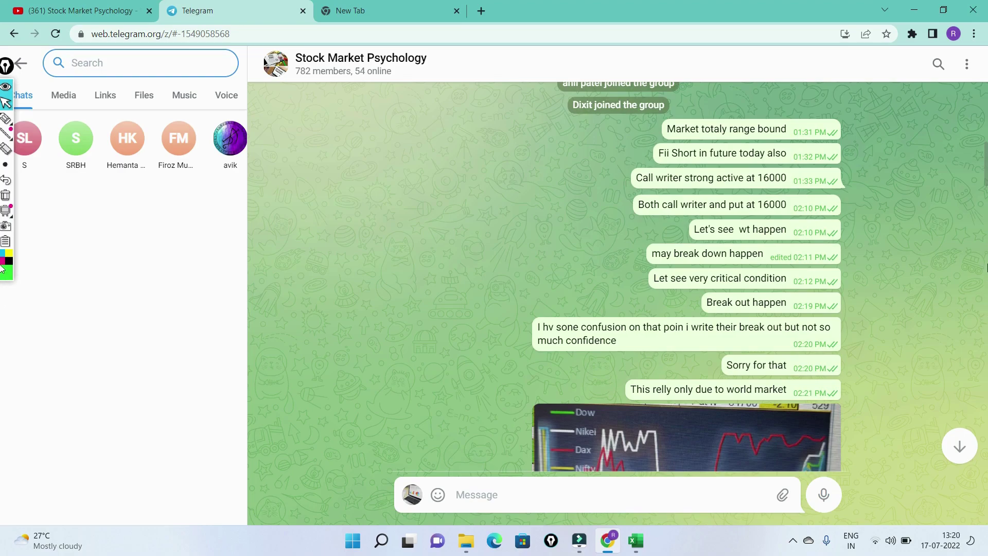
scroll(986, 188, "up", 10)
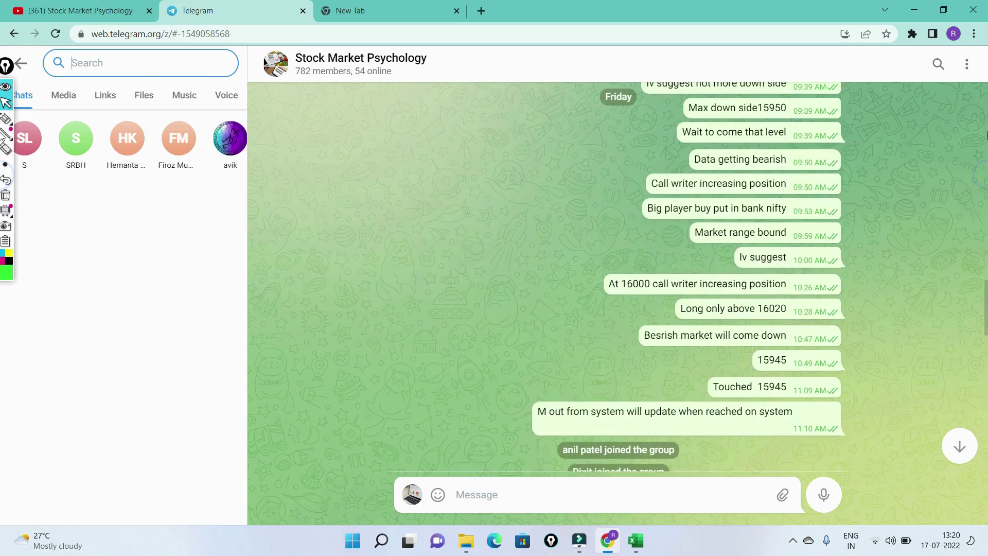
scroll(986, 131, "up", 1)
scroll(986, 127, "up", 1)
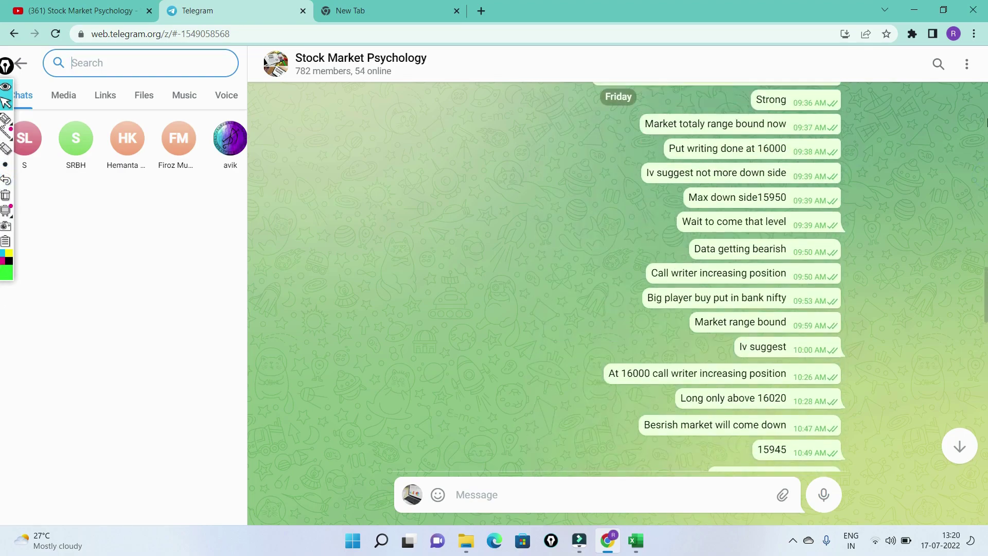
scroll(987, 123, "up", 2)
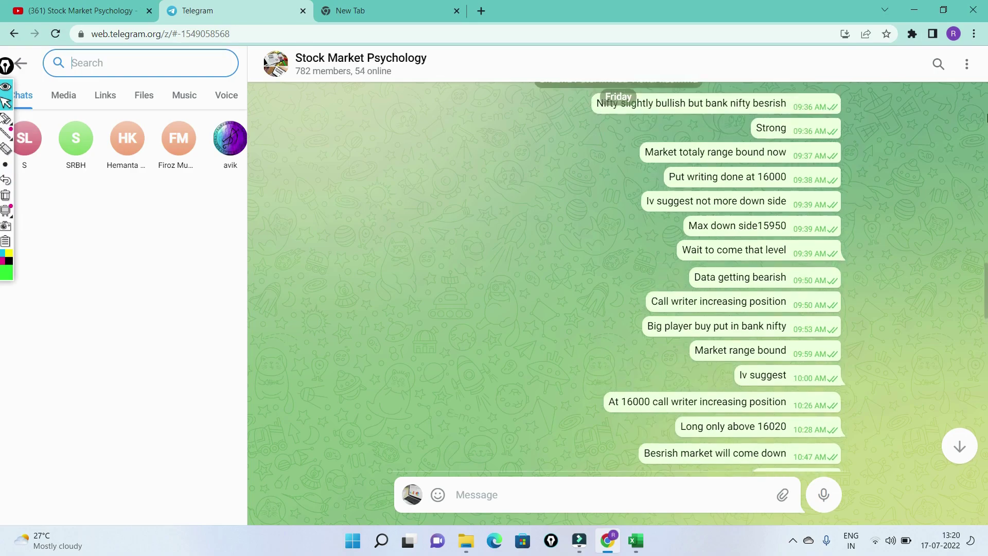
scroll(987, 128, "down", 3)
scroll(986, 129, "down", 1)
scroll(986, 113, "up", 5)
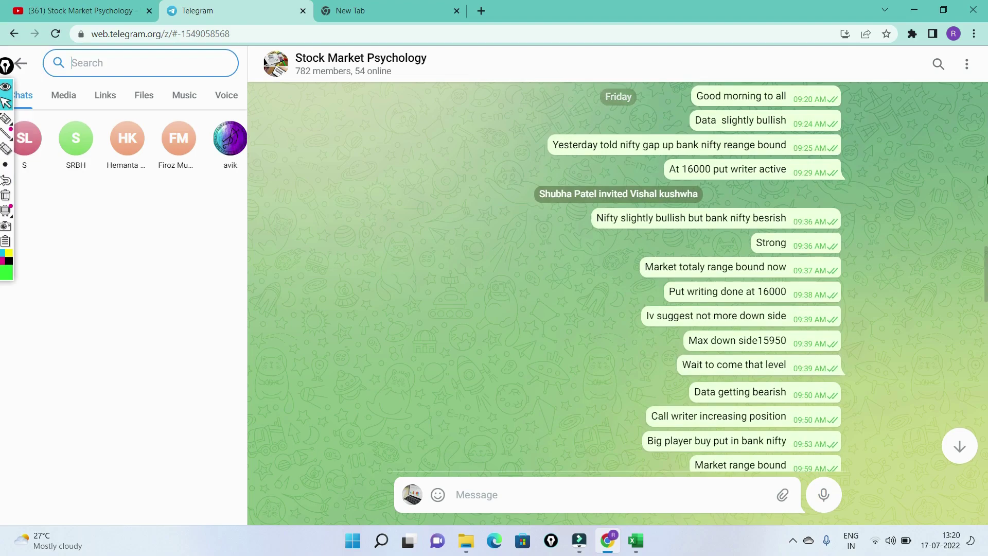
left_click_drag(986, 271, 986, 208)
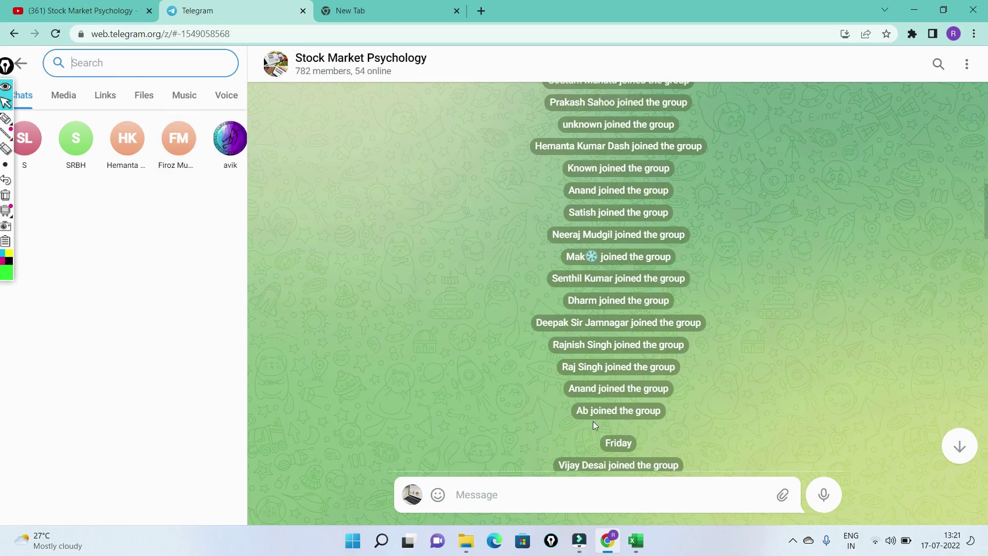
Switch to the Nifty Future workbook in Excel and examine the futures table's columns on the fut raw data sheet
left_click(636, 540)
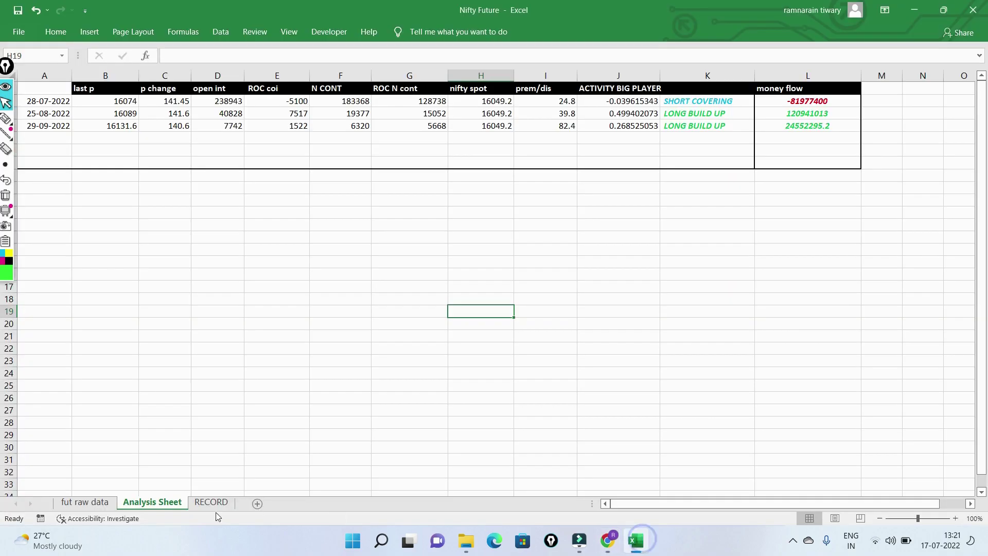
left_click(85, 502)
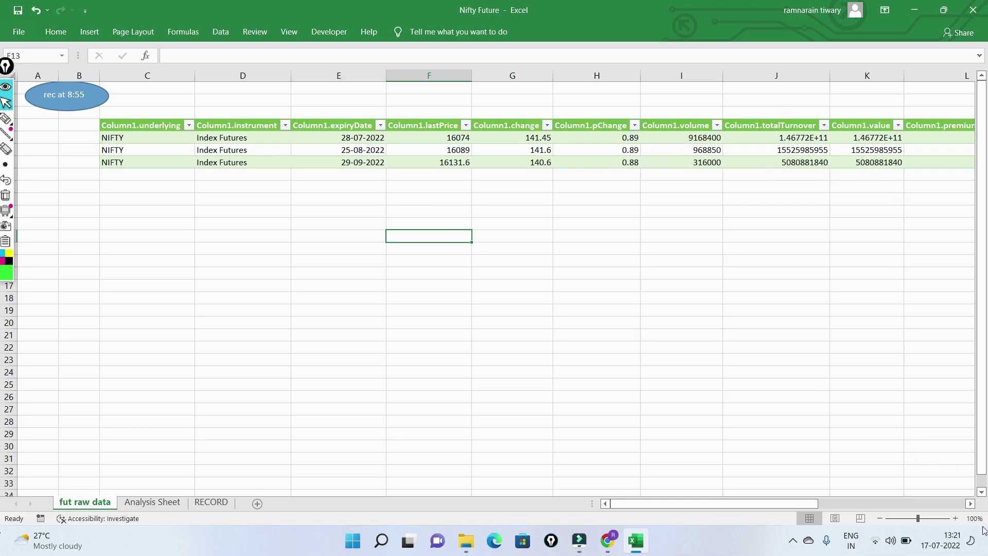
left_click(970, 503)
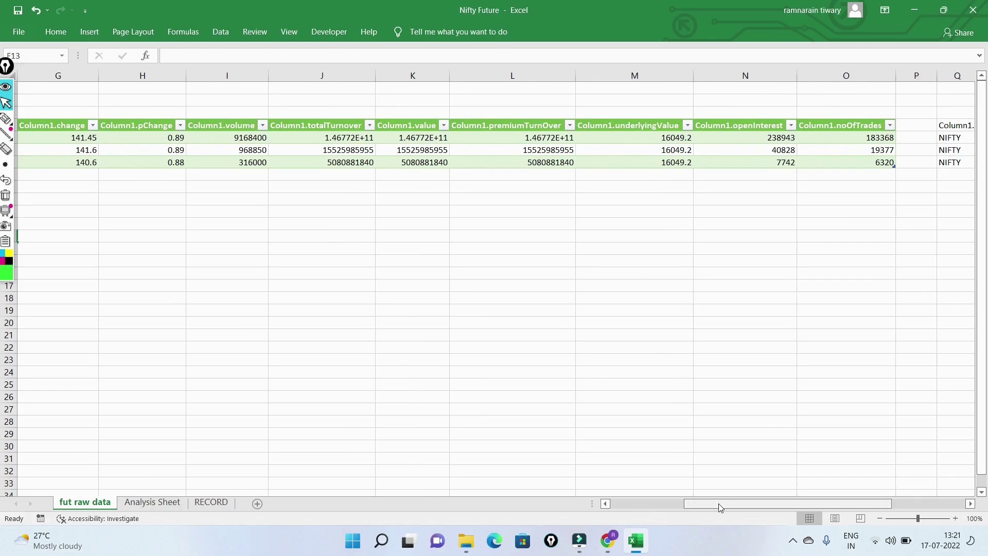
left_click_drag(719, 504, 594, 505)
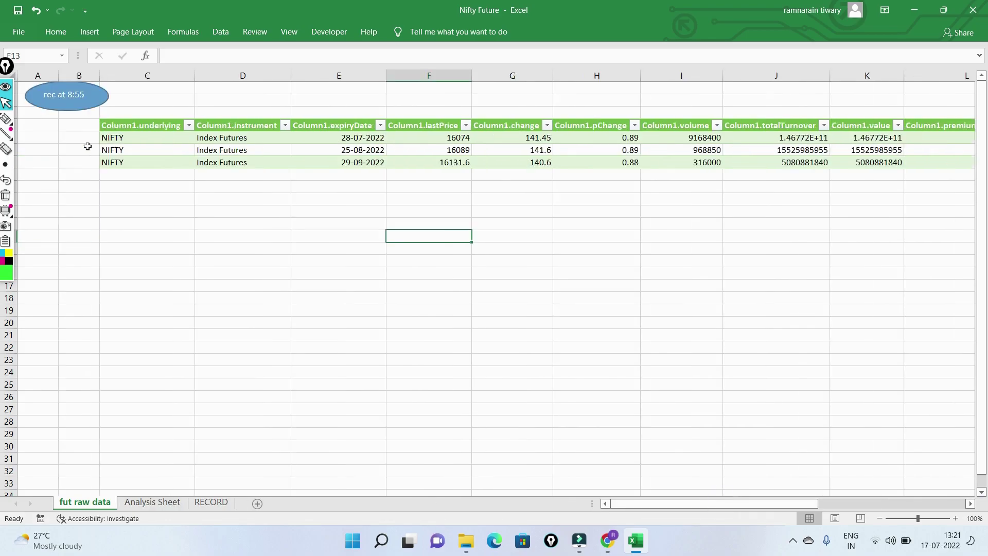
Record the current futures data with the "rec at 8:55" macro and check the calculations on the Analysis Sheet
left_click(73, 103)
left_click_drag(710, 504, 874, 482)
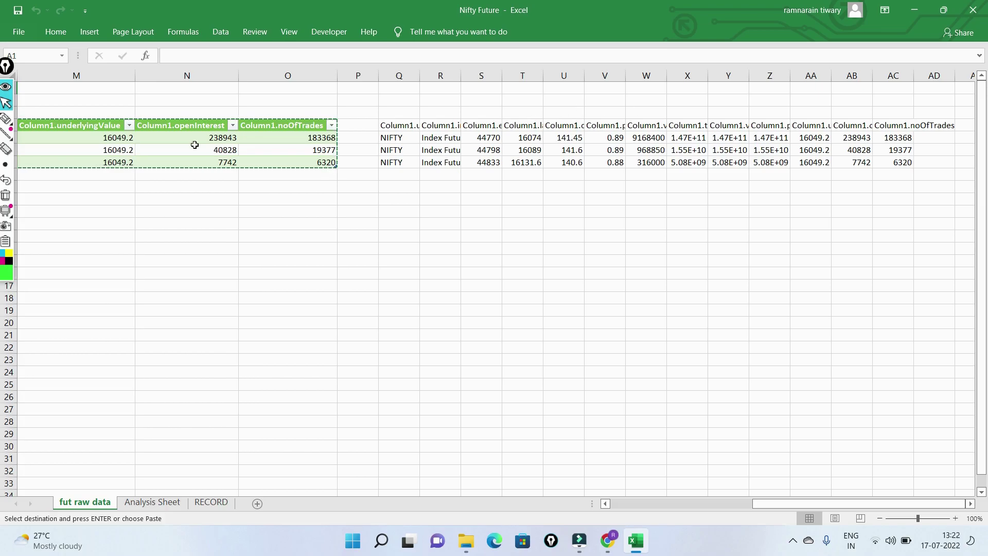
left_click(156, 504)
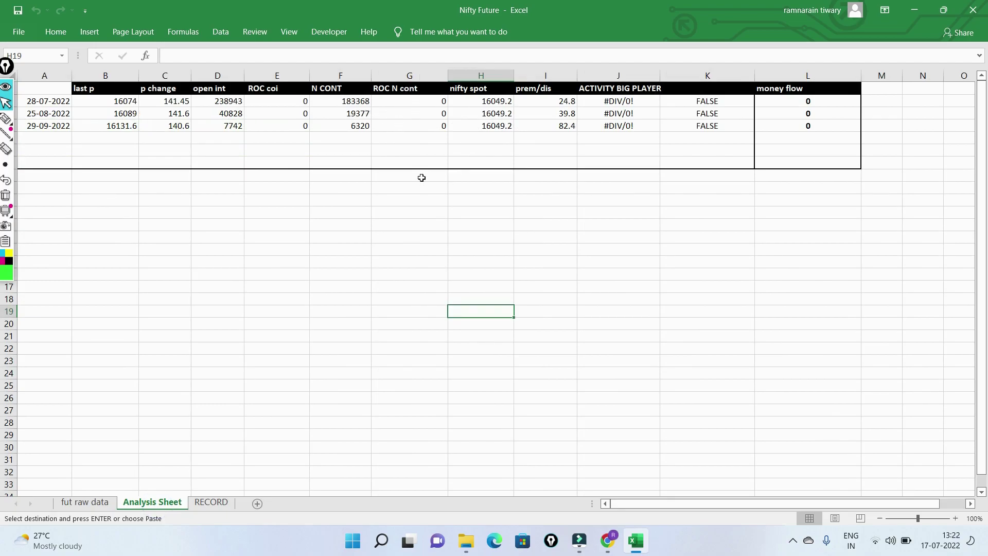
Close the Nifty Future workbook without saving the recorded data, and reopen it
left_click(978, 8)
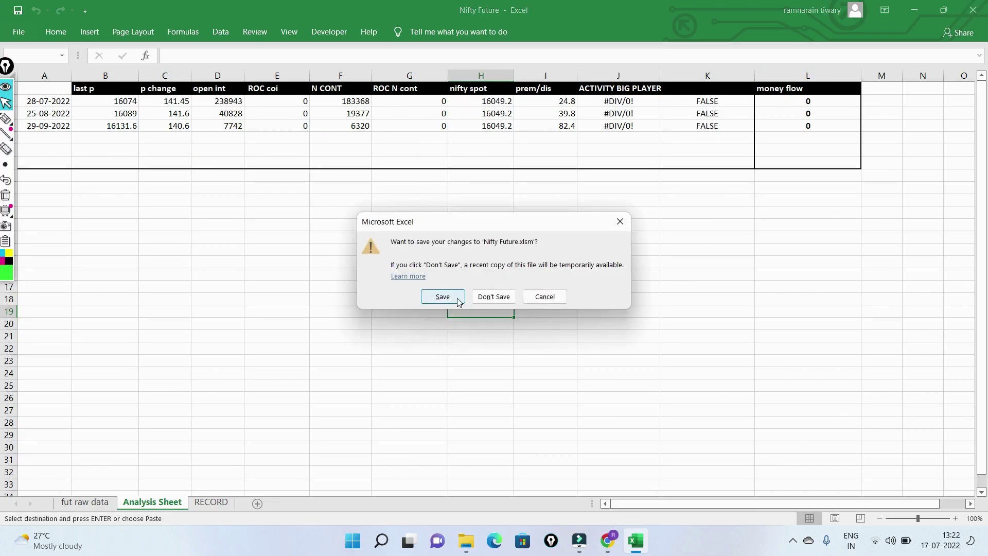
left_click(478, 299)
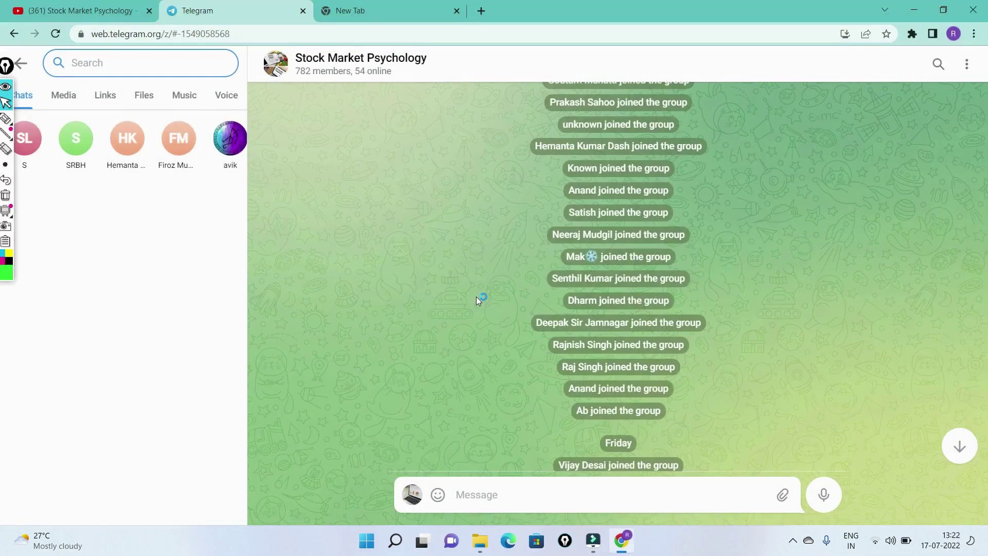
left_click(364, 540)
left_click(382, 379)
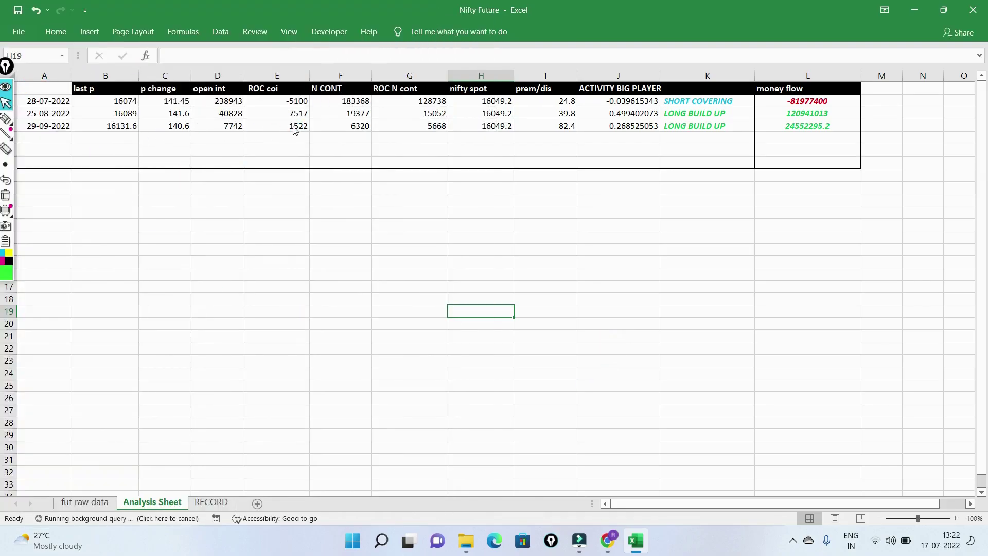
key("Right")
key("Right")
key("Down")
key("Down")
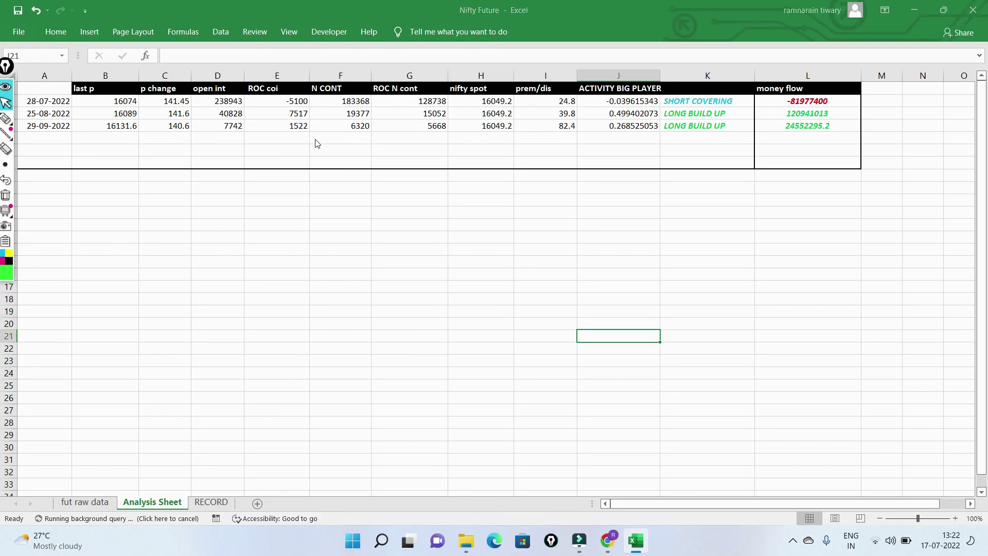
left_click(620, 326)
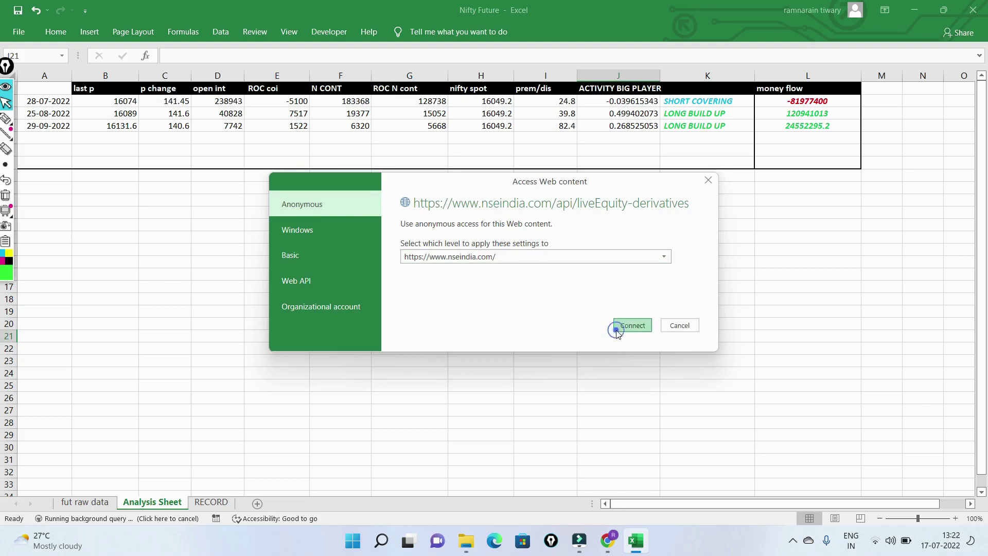
left_click(679, 324)
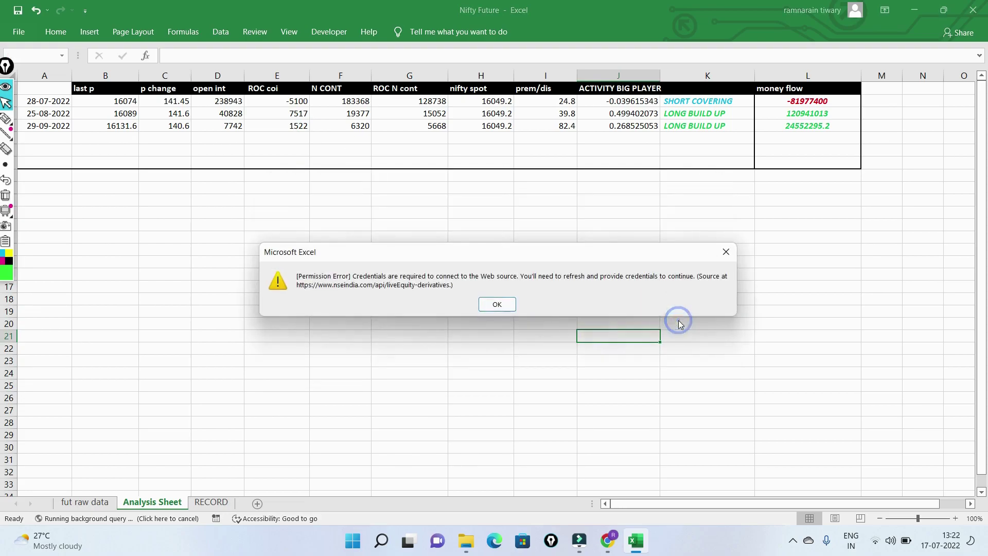
left_click(494, 303)
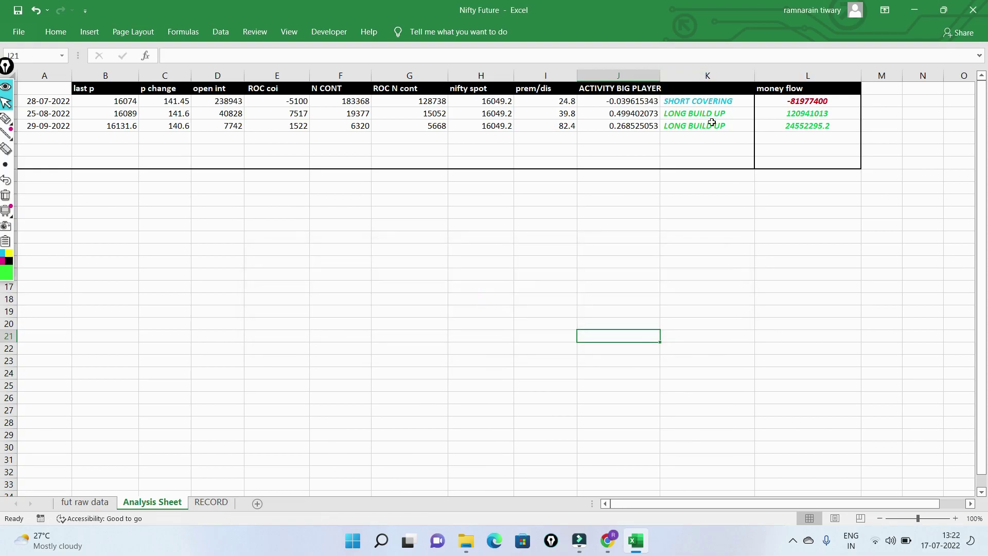
Examine the build-up and covering formula in cell K2 of the Analysis Sheet
left_click(680, 104)
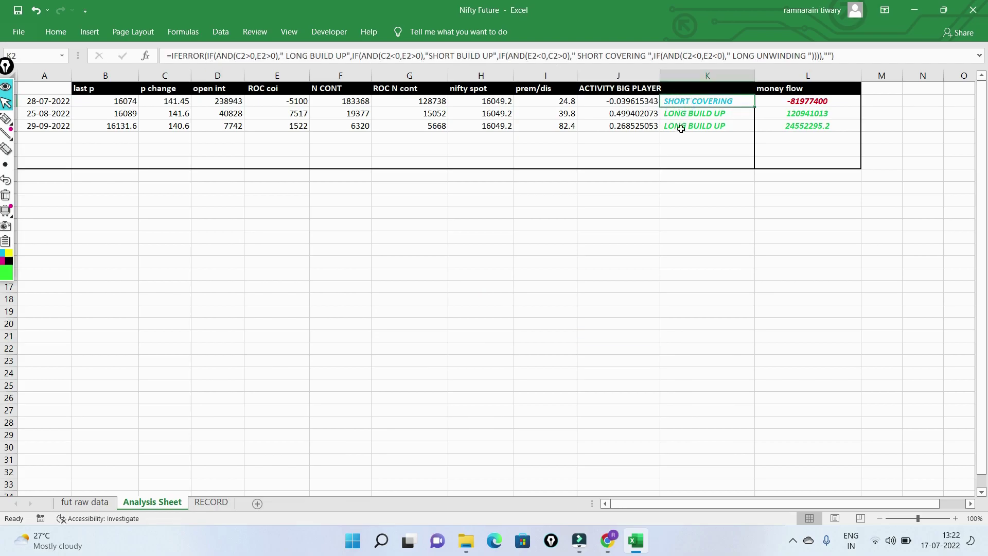
left_click(680, 147)
left_click(677, 101)
left_click(346, 190)
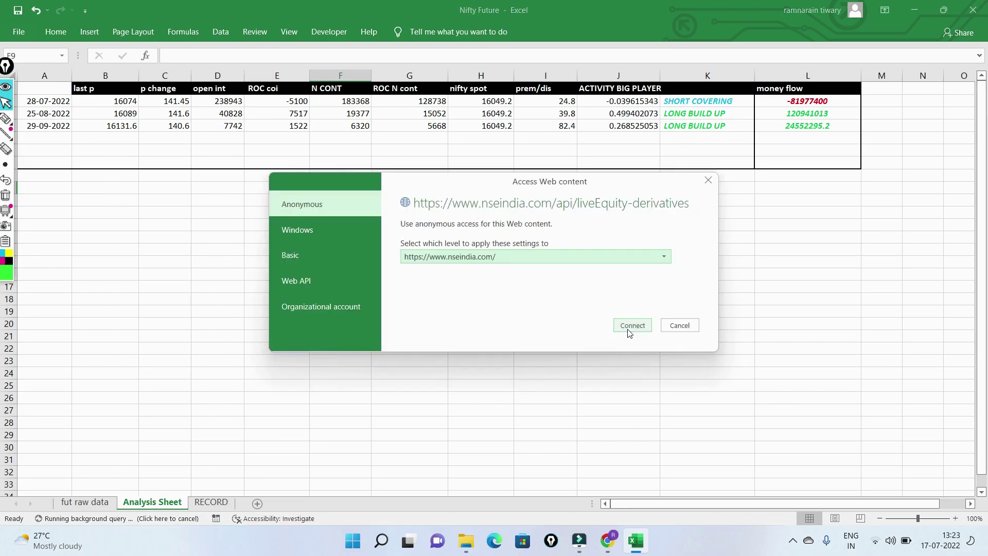
left_click(630, 327)
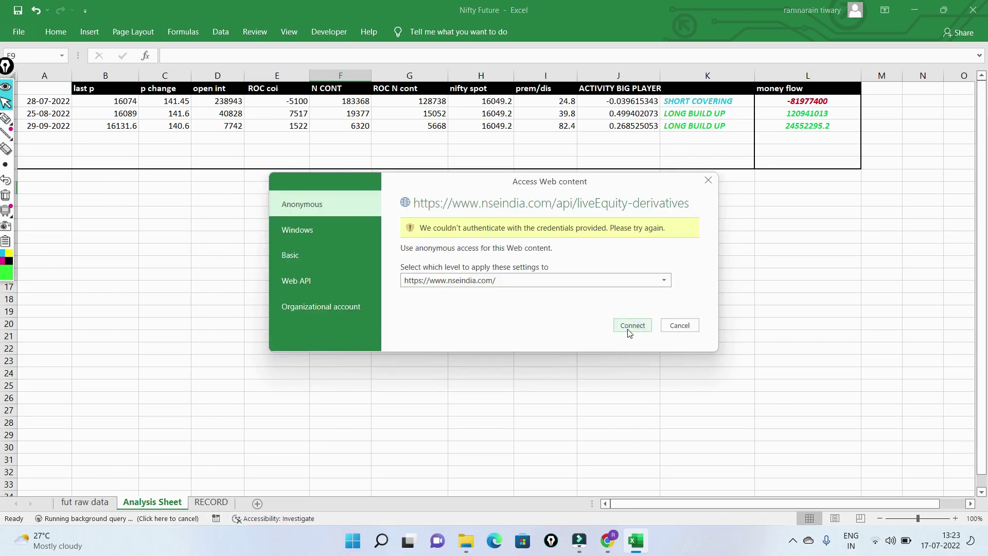
left_click(679, 325)
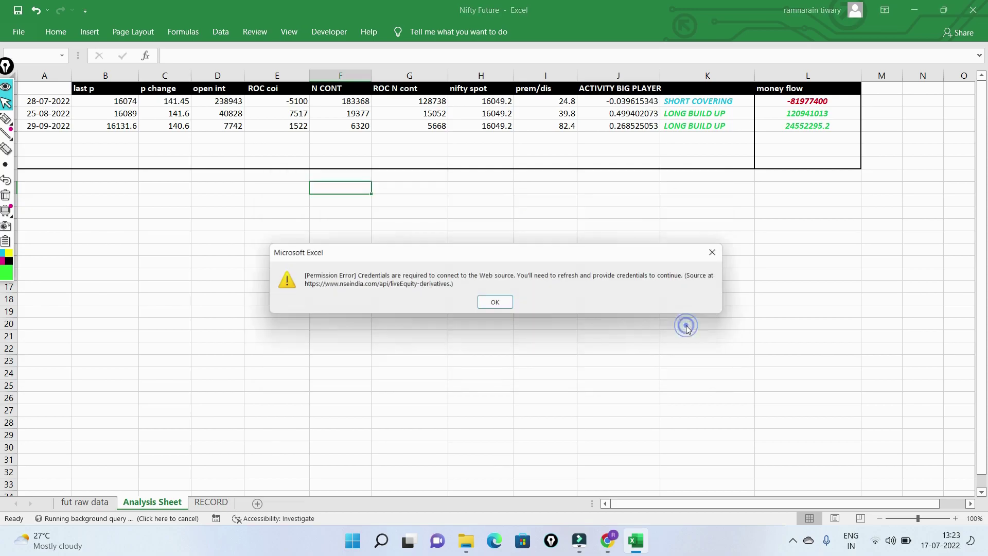
left_click(494, 305)
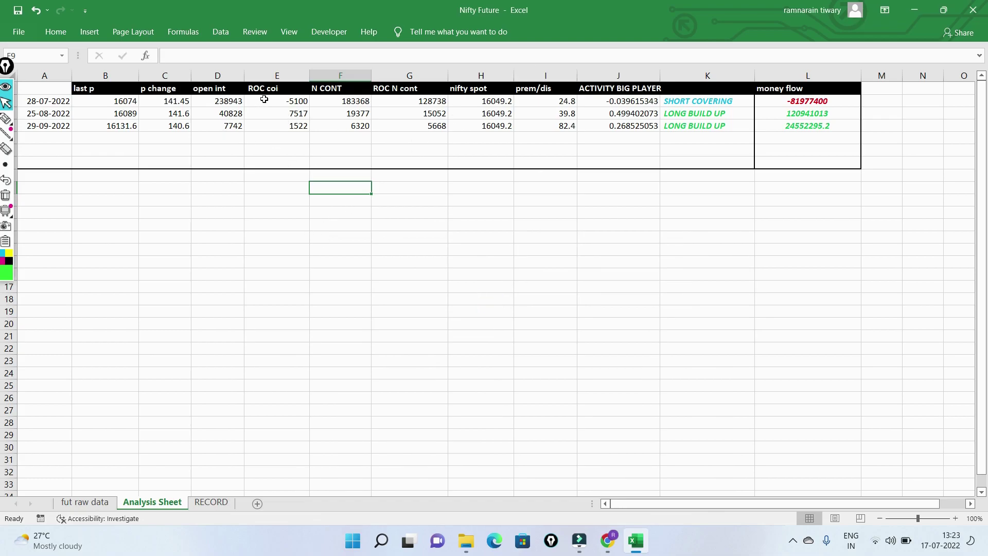
Inspect the money flow formula in cell L2 and the last price reference in cell B2
left_click(779, 101)
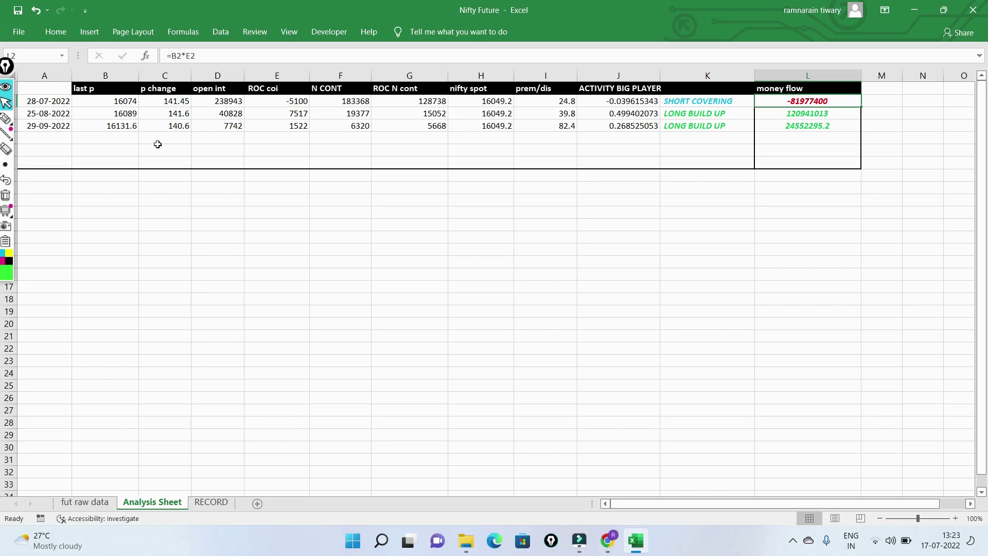
left_click(102, 101)
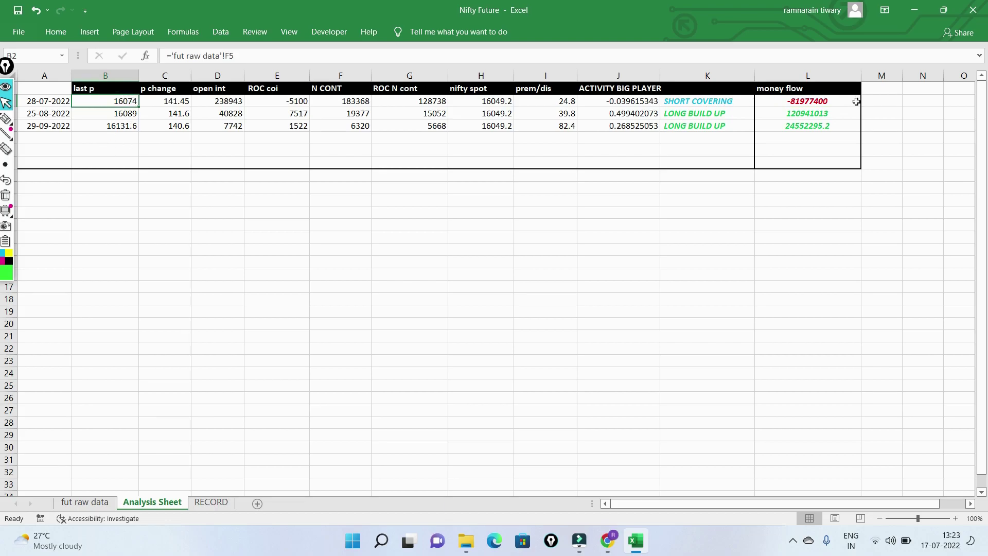
left_click(785, 160)
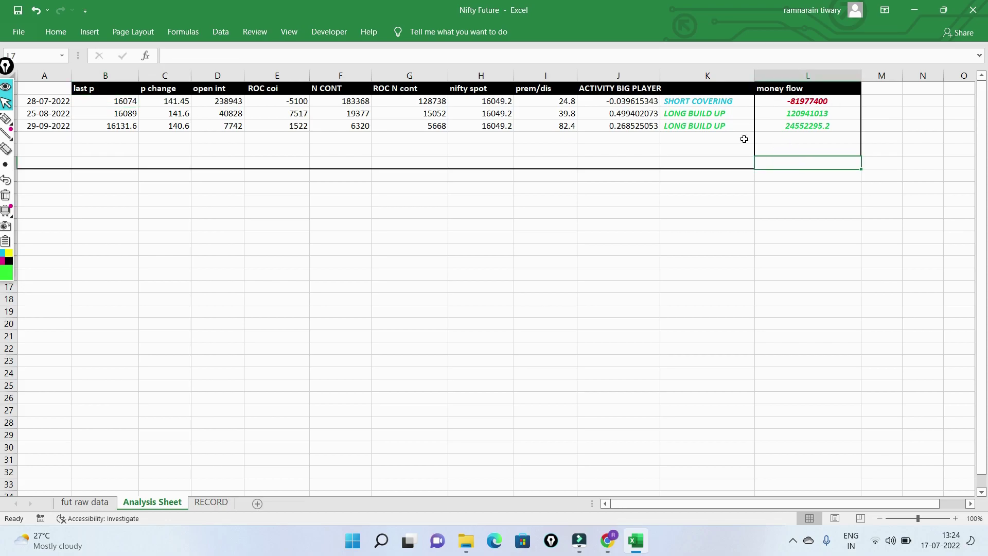
Enter the note "nifty fut price * roc coi" in cell G11 of the Analysis Sheet
left_click(426, 214)
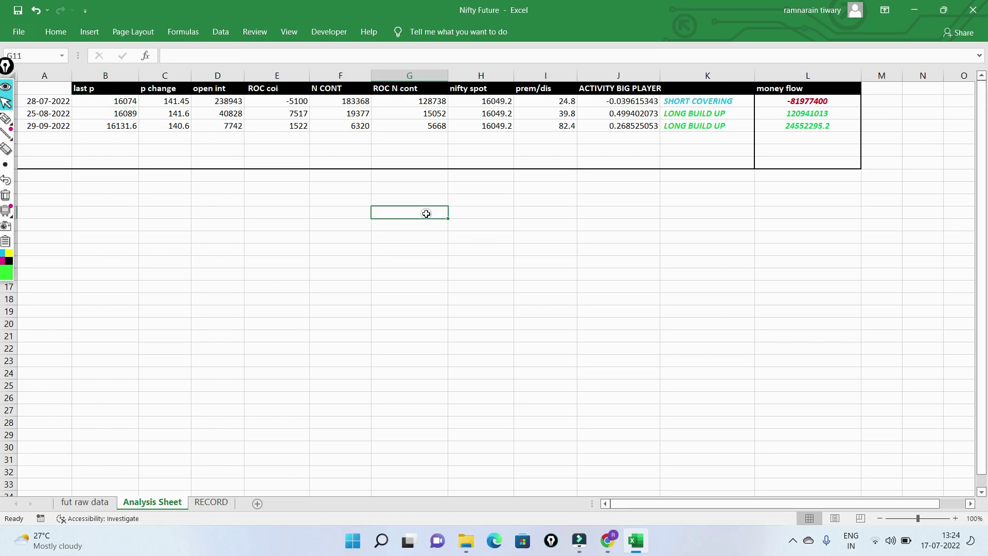
type("ni")
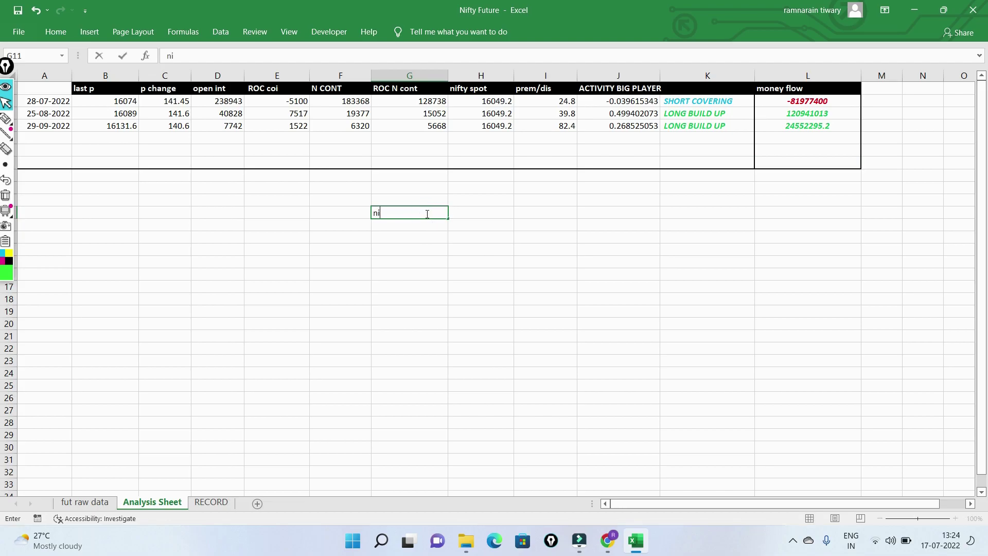
type("fty fut p")
type("ce * roc coi")
Decline the repeated web access request and enter "money flow" in cell I11 beside the note
left_click(520, 214)
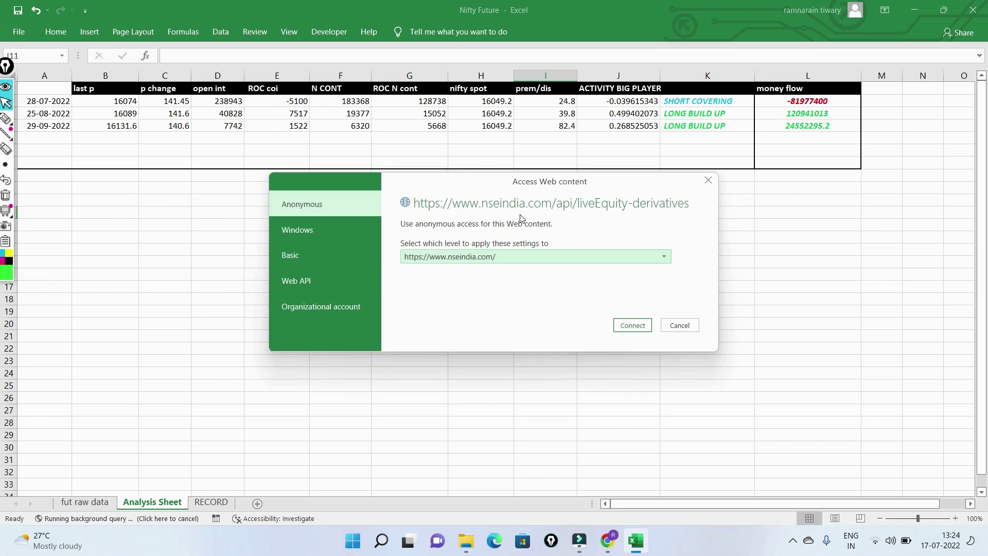
left_click(679, 329)
left_click(511, 299)
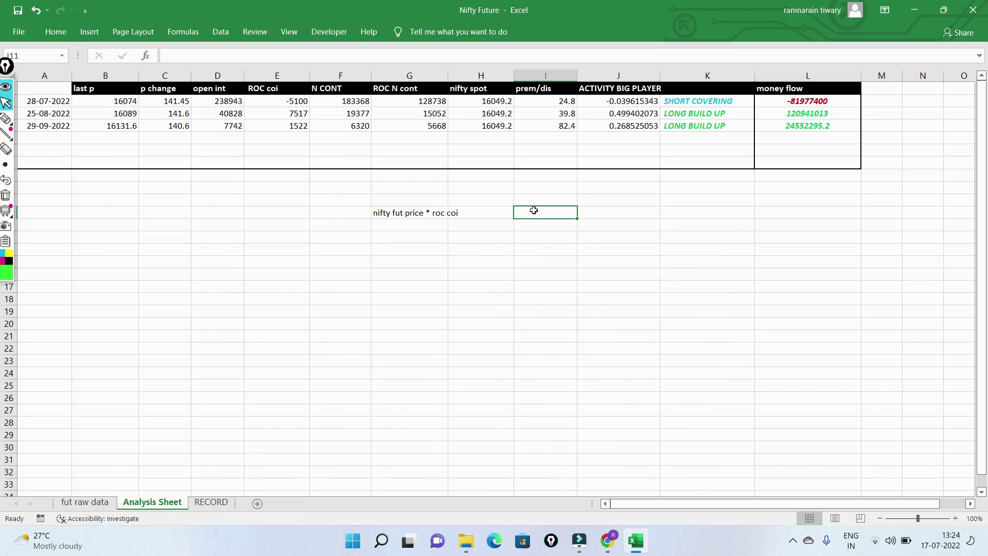
type("money")
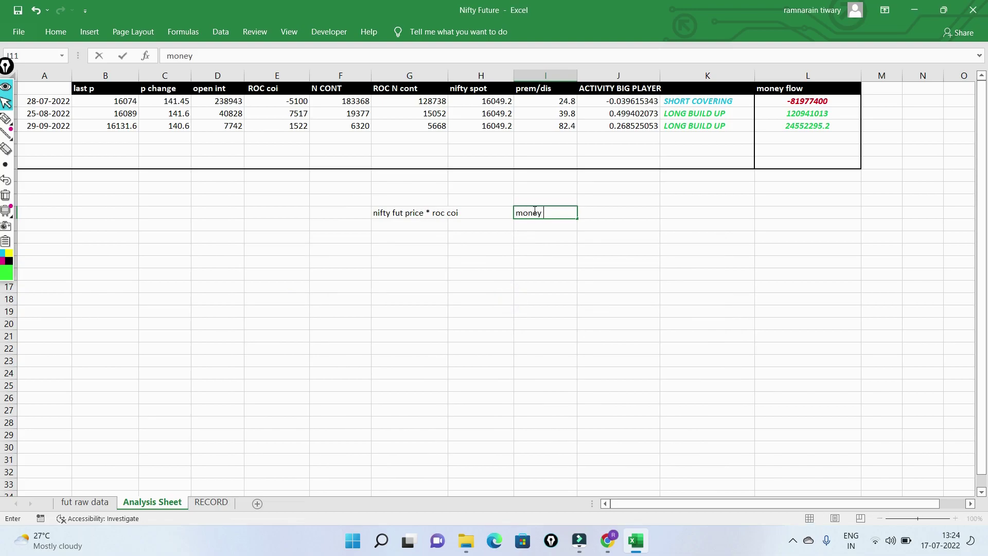
type(" flow")
left_click(543, 261)
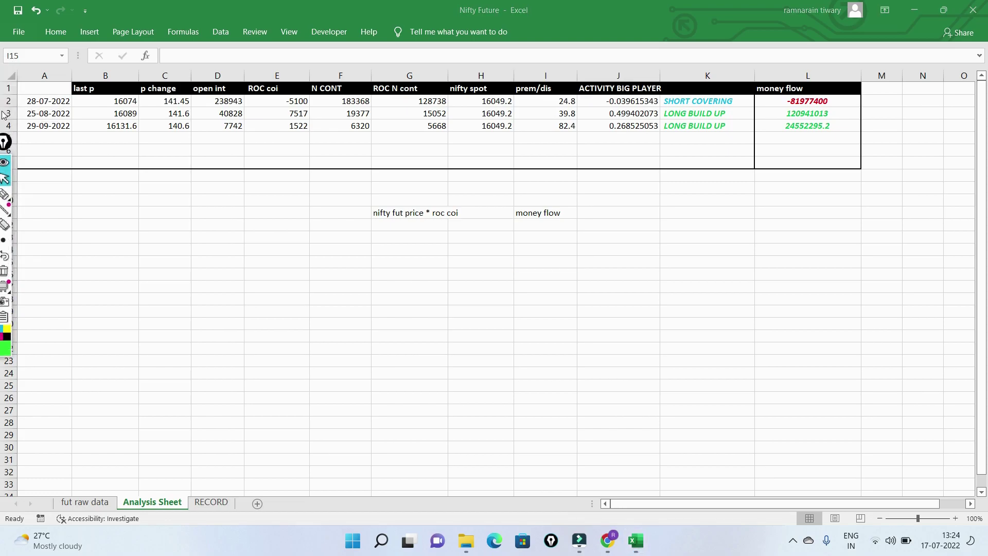
Highlight the 25-08-2022 row on the Analysis Sheet and inspect the build-up signal formula in cell K2
left_click(4, 179)
left_click(9, 113)
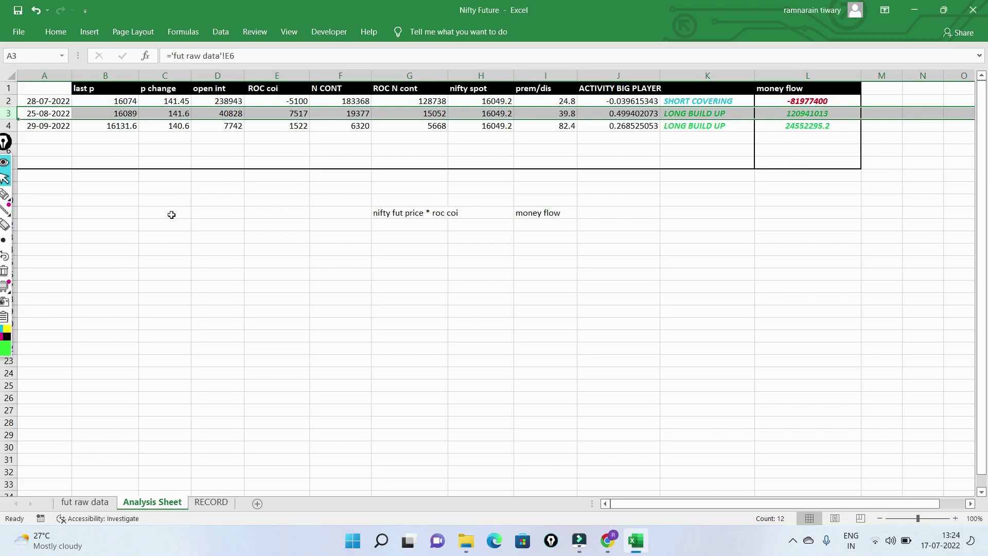
left_click(288, 137)
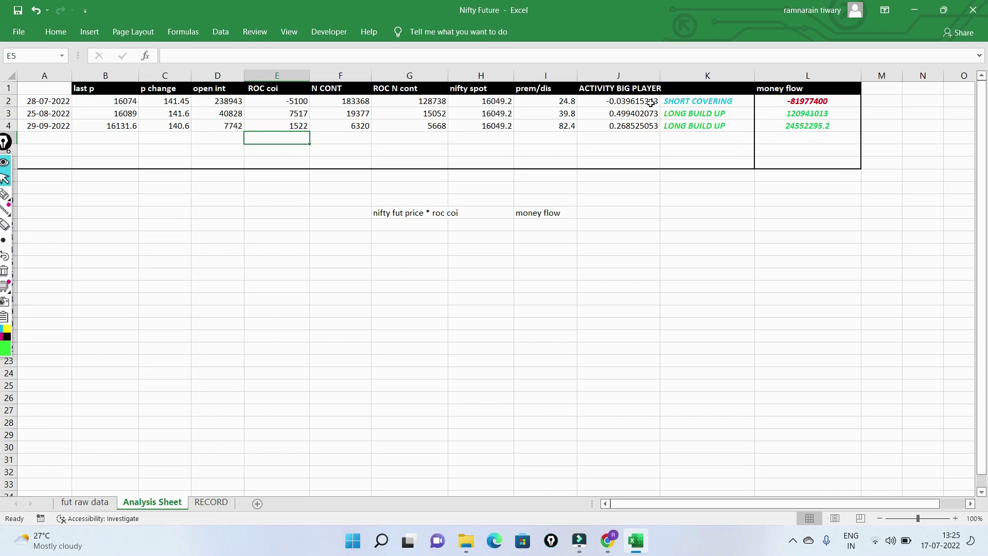
left_click(670, 100)
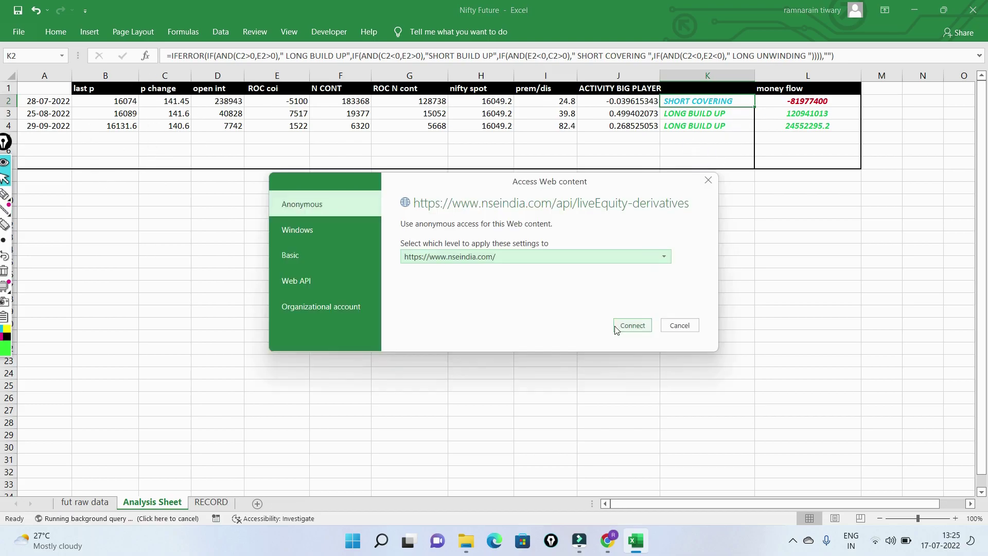
left_click(615, 325)
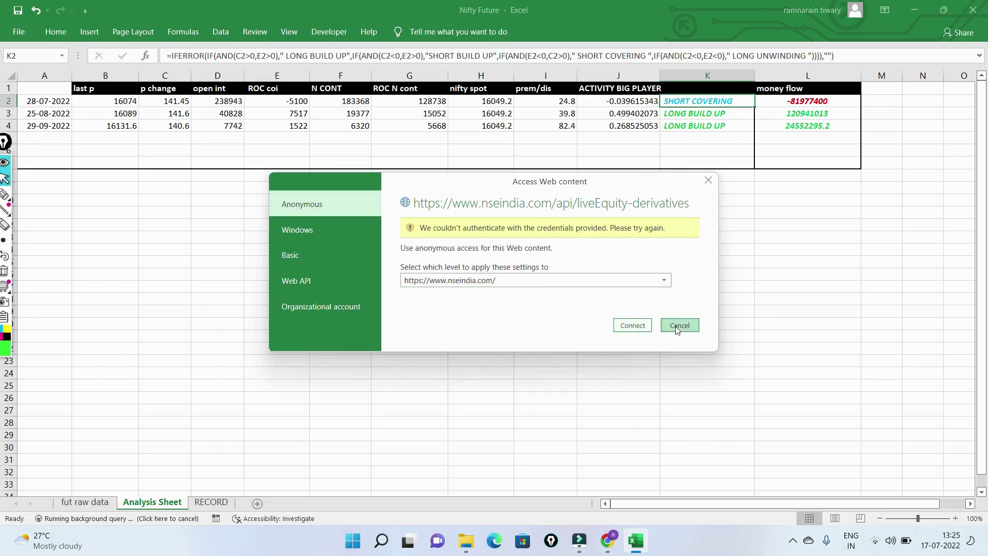
left_click(679, 325)
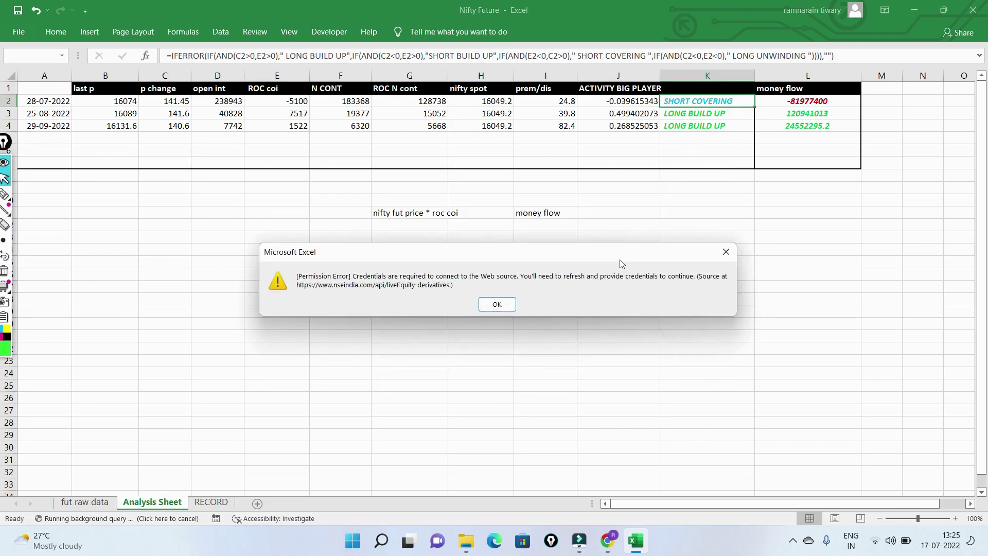
left_click(497, 304)
left_click(688, 147)
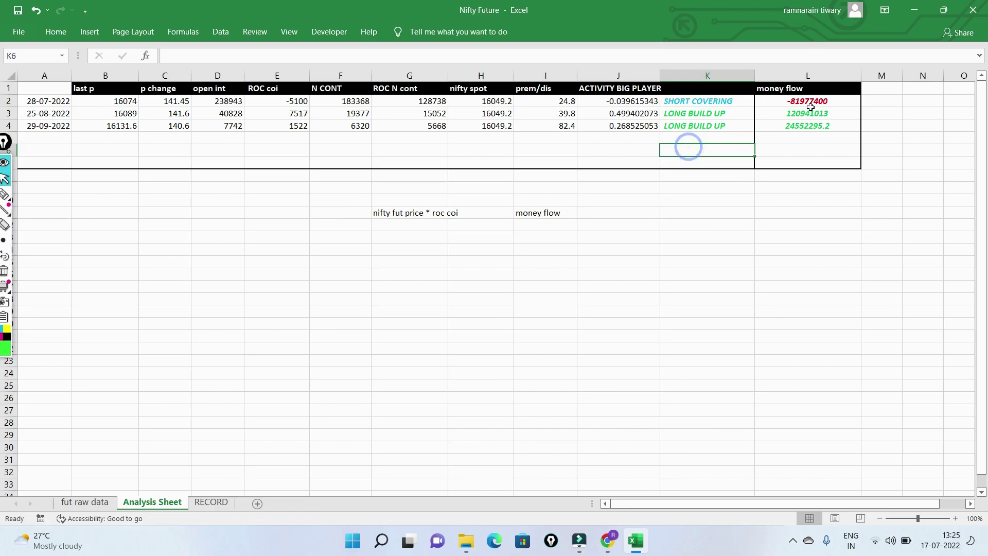
Highlight the 25-08-2022 and 29-09-2022 expiry rows in turn to review their build-up signals and money flow
left_click(8, 113)
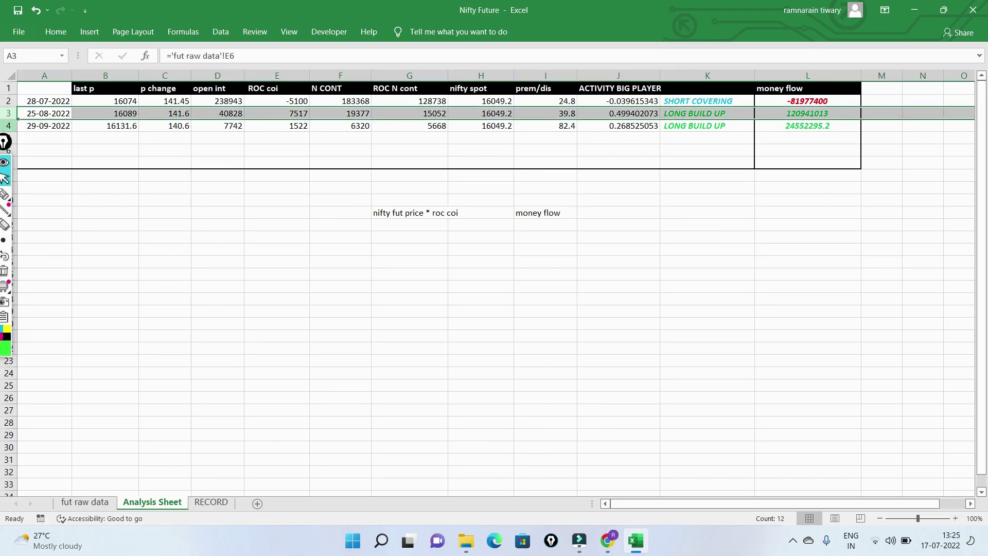
left_click(7, 125)
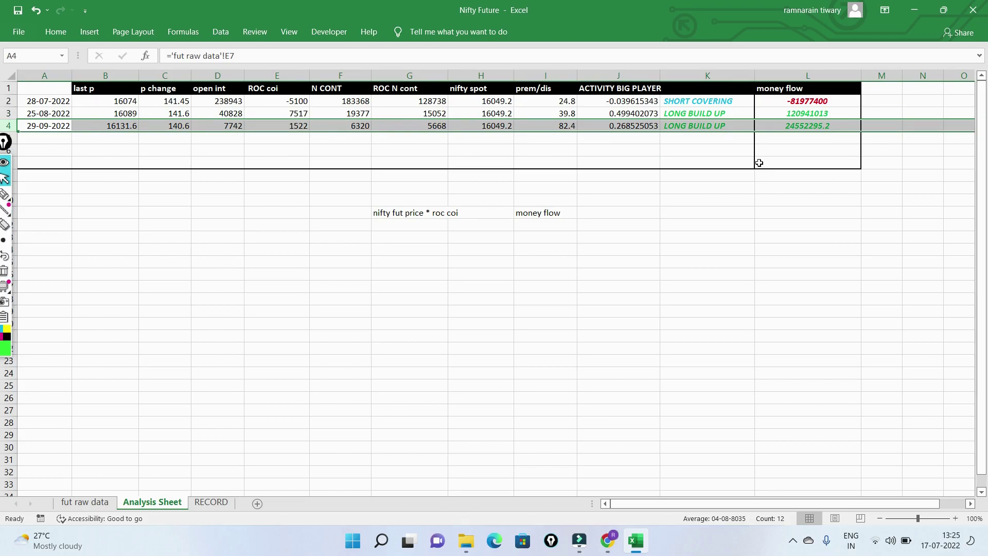
left_click(759, 163)
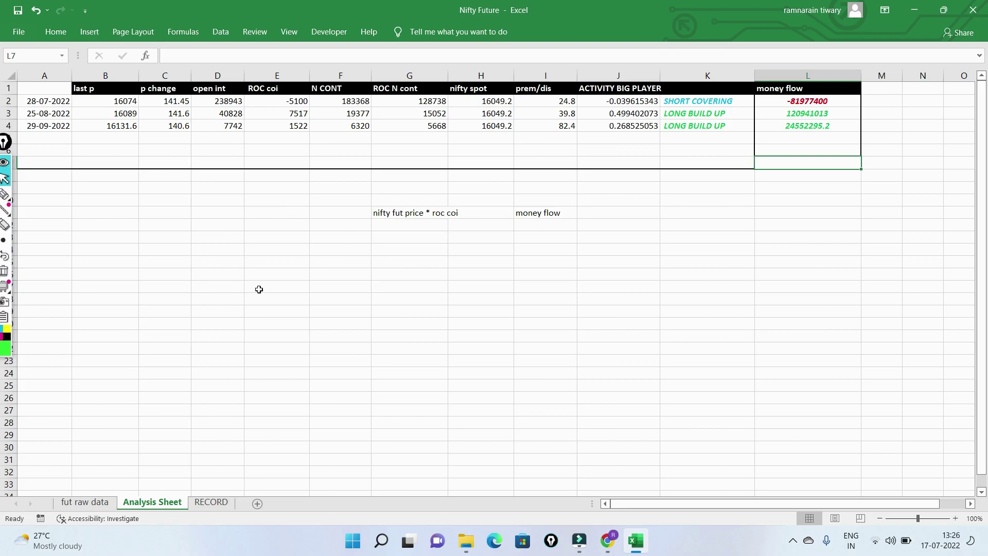
Open the RECORD sheet, decline the web access request and run the REC macro to log the current futures data
left_click(213, 503)
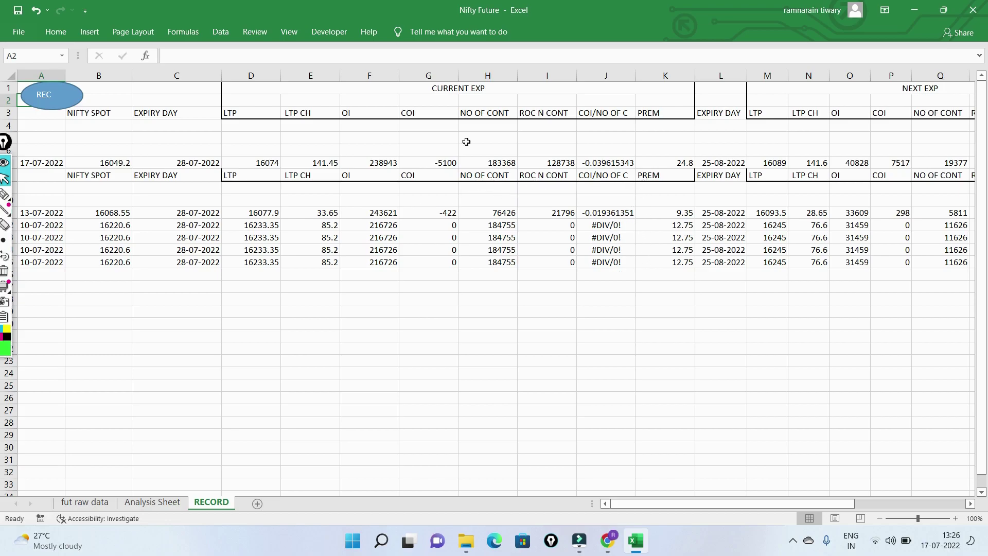
left_click(38, 102)
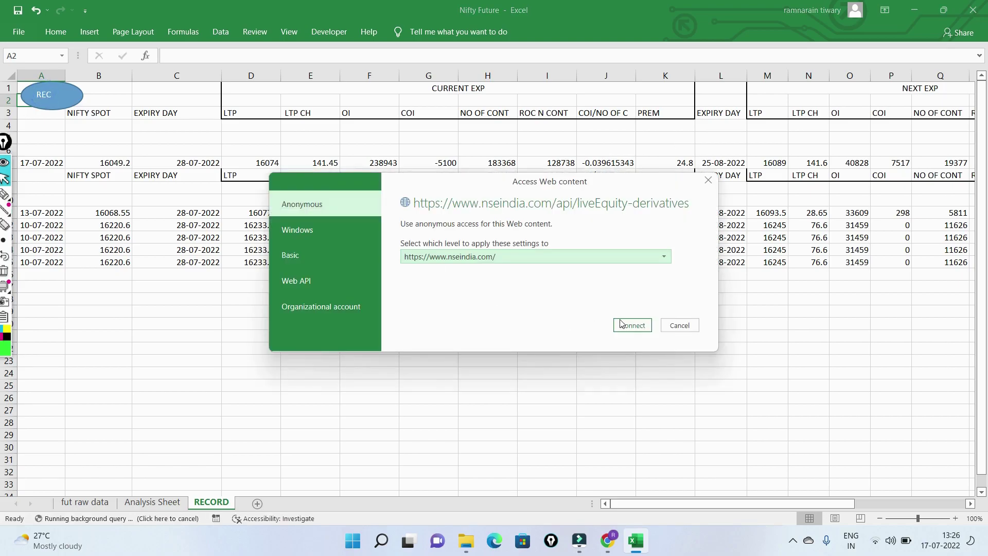
left_click(695, 325)
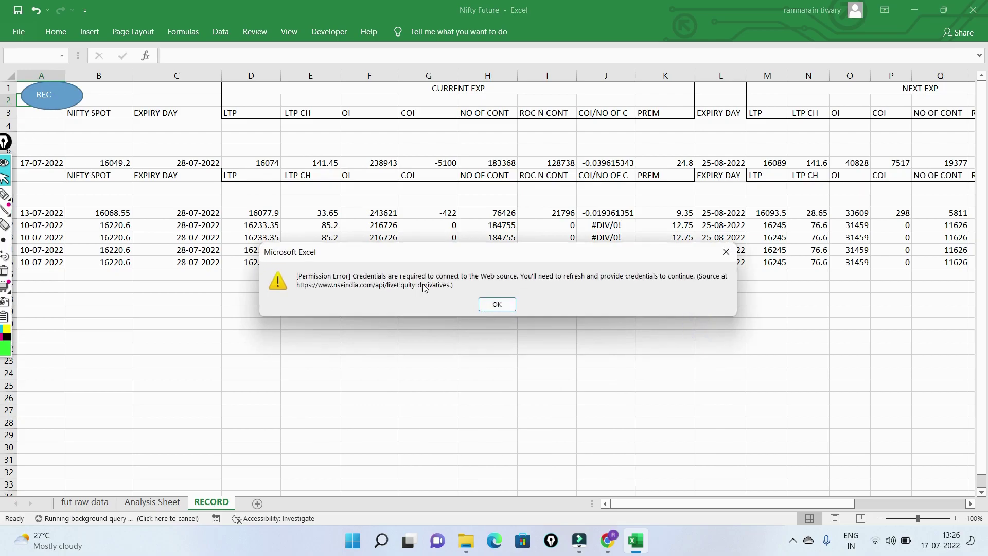
left_click(487, 305)
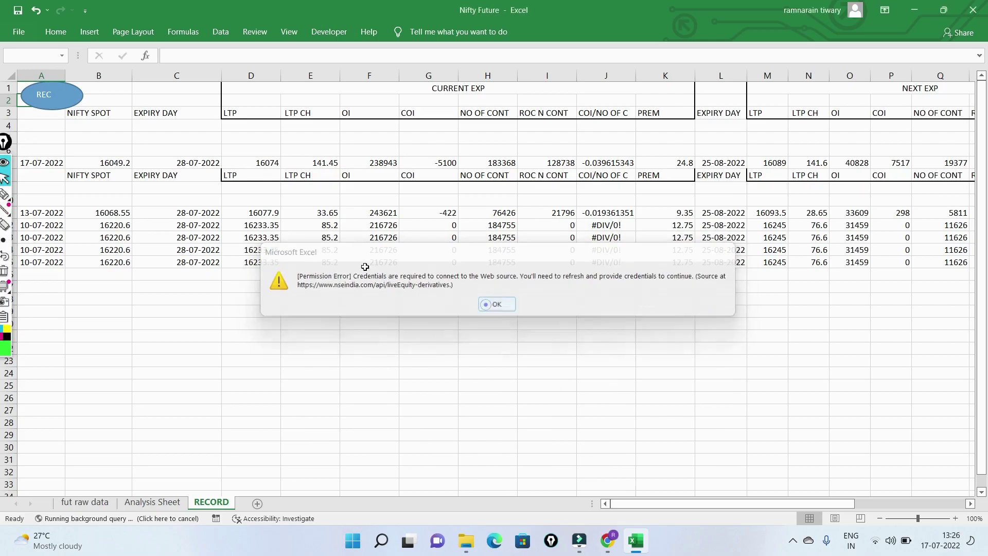
left_click(51, 92)
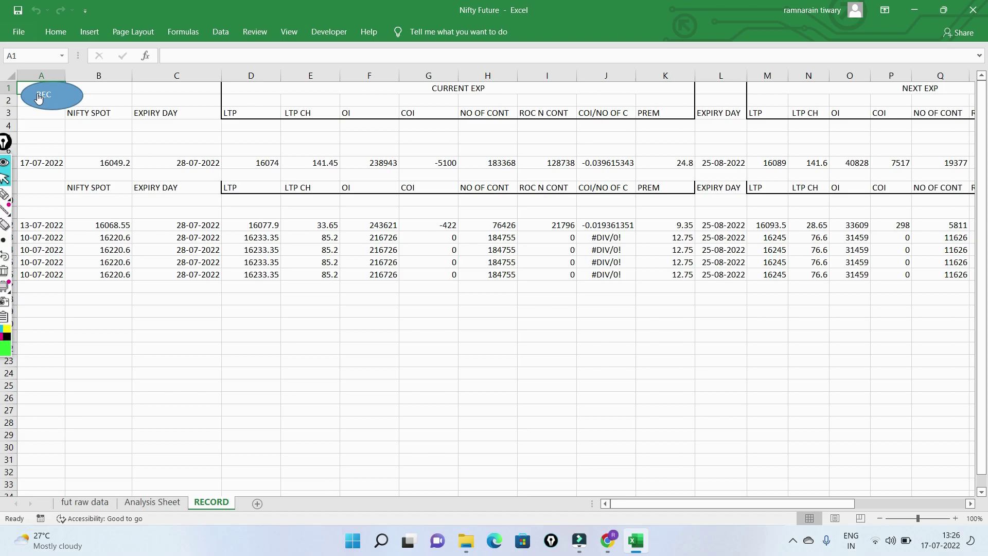
Return to the Analysis Sheet, then switch to Chrome and show the Stock Market Psychology channel's playlists on YouTube
left_click(148, 503)
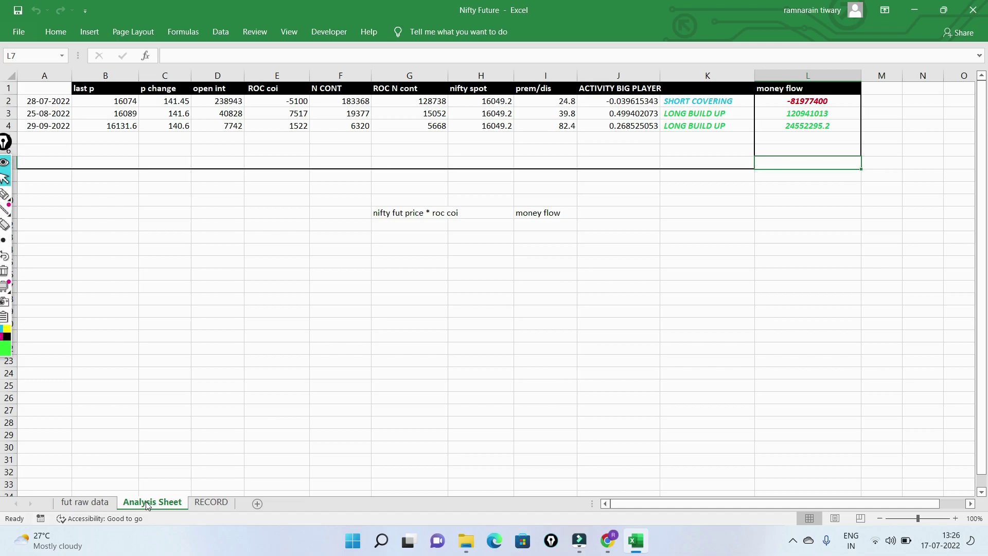
left_click(603, 539)
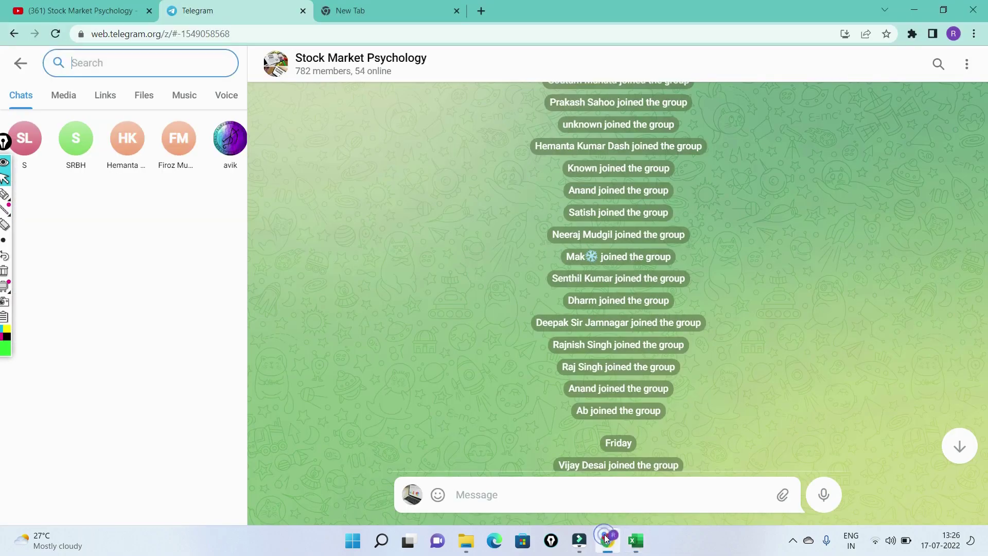
left_click(110, 6)
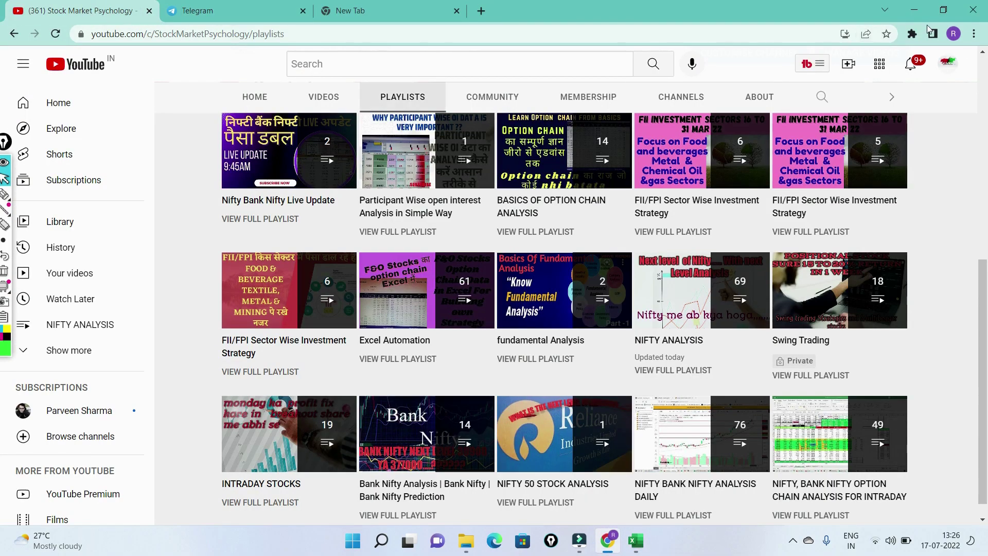